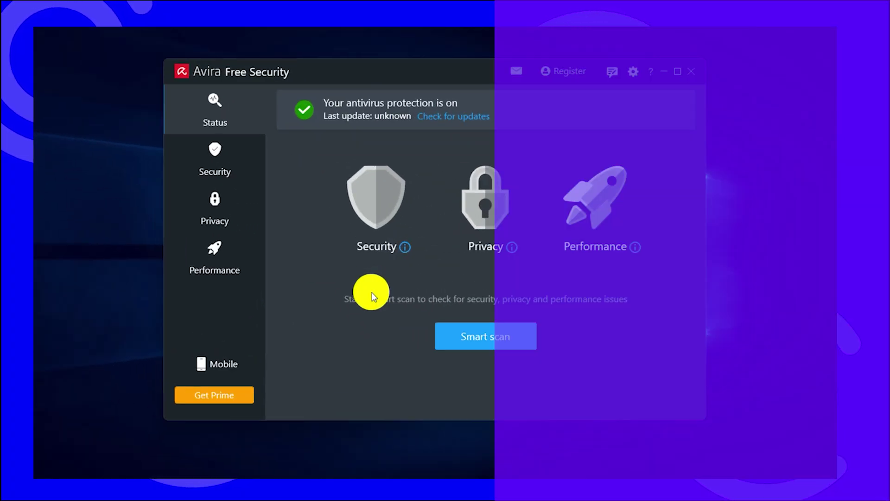
Switch Avira Free Security to its Security section from the sidebar.
{"action": "left_click", "coordinate": [238, 171]}
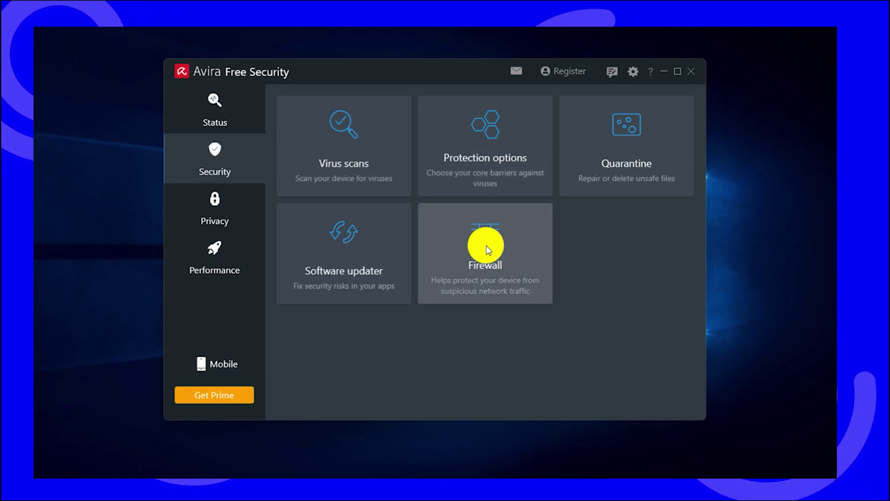
{"action": "left_click", "coordinate": [486, 245]}
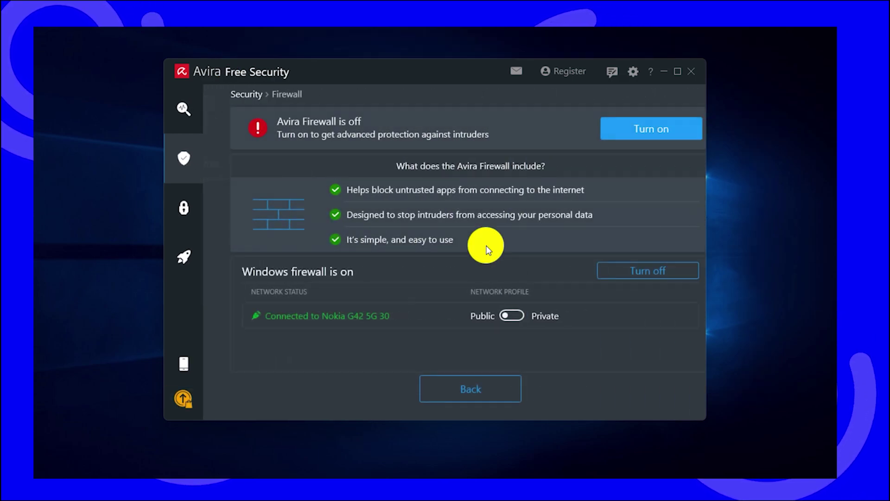
{"action": "left_click", "coordinate": [609, 131]}
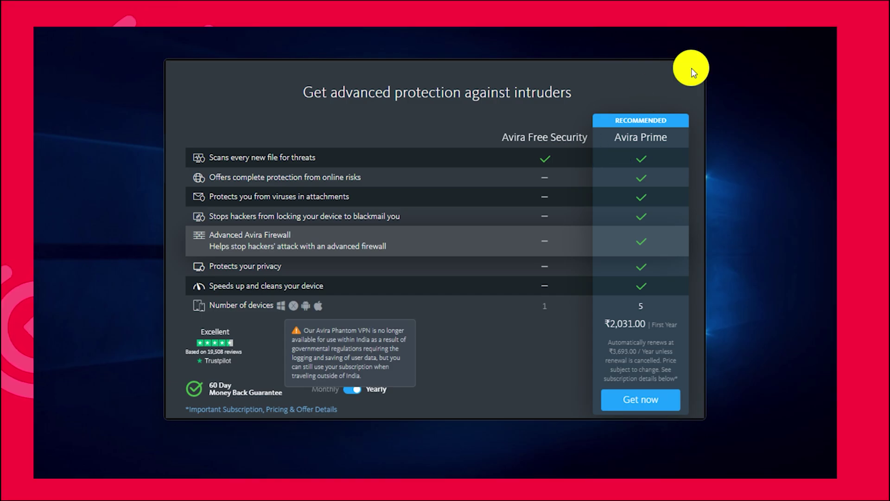
{"action": "left_click", "coordinate": [694, 72]}
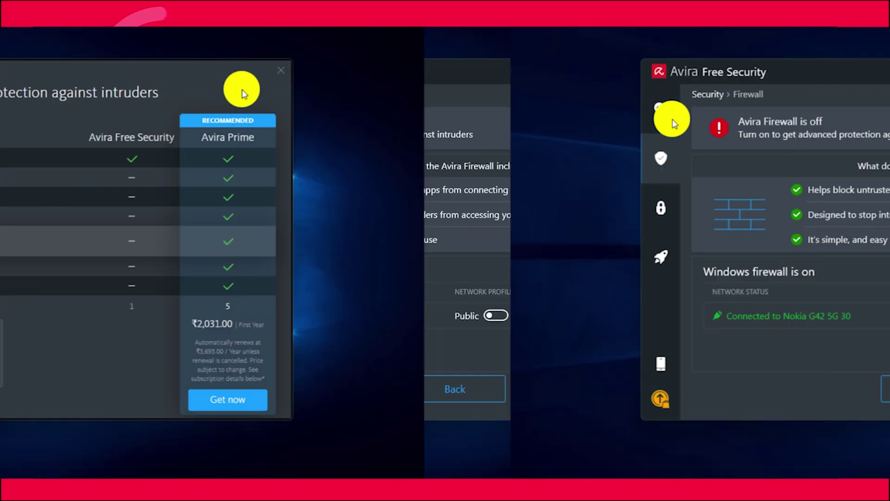
{"action": "left_click", "coordinate": [219, 154]}
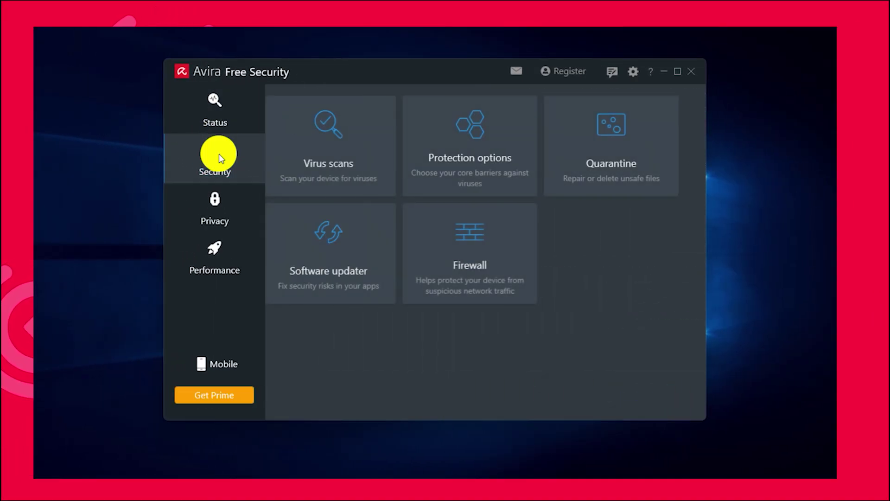
{"action": "left_click", "coordinate": [315, 152]}
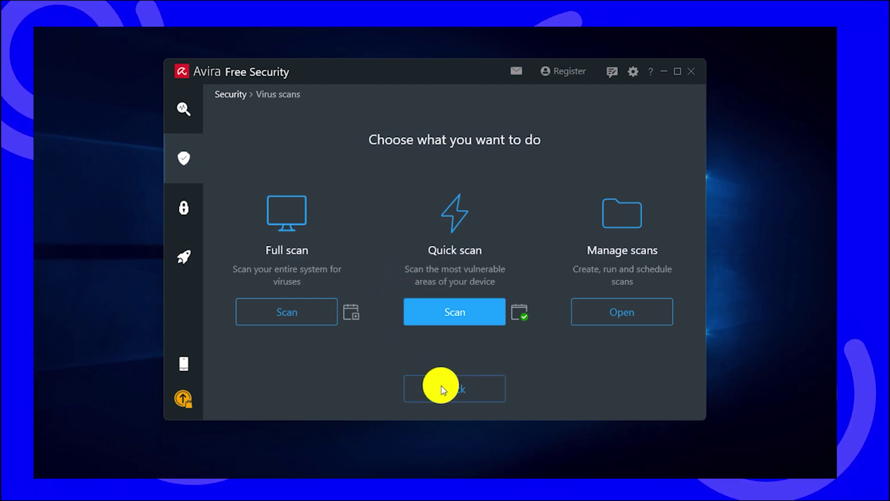
{"action": "left_click", "coordinate": [440, 385]}
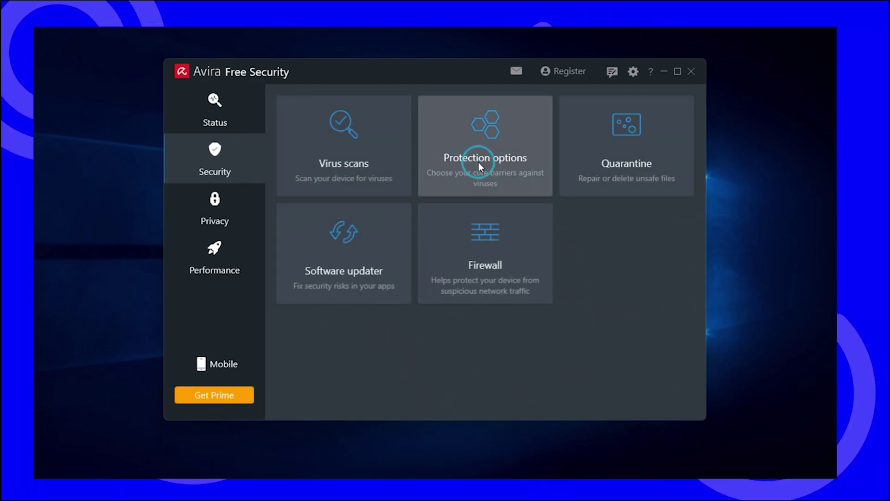
{"action": "left_click", "coordinate": [479, 162]}
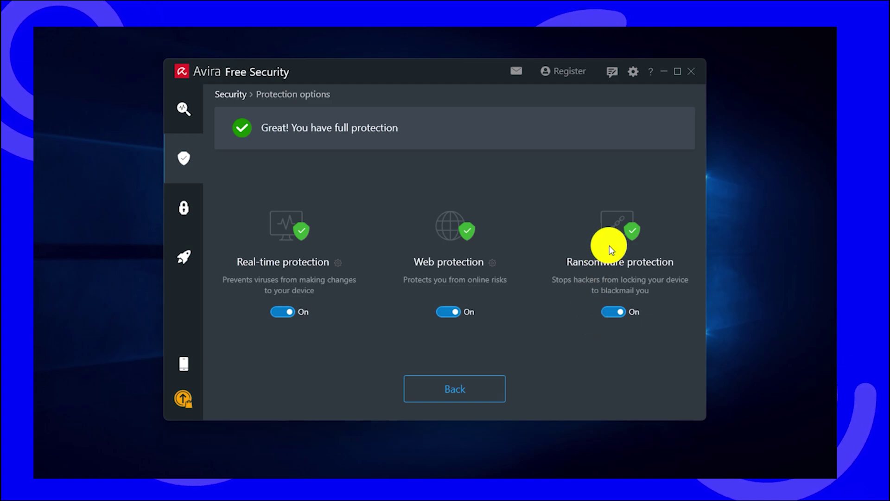
{"action": "left_click", "coordinate": [452, 383]}
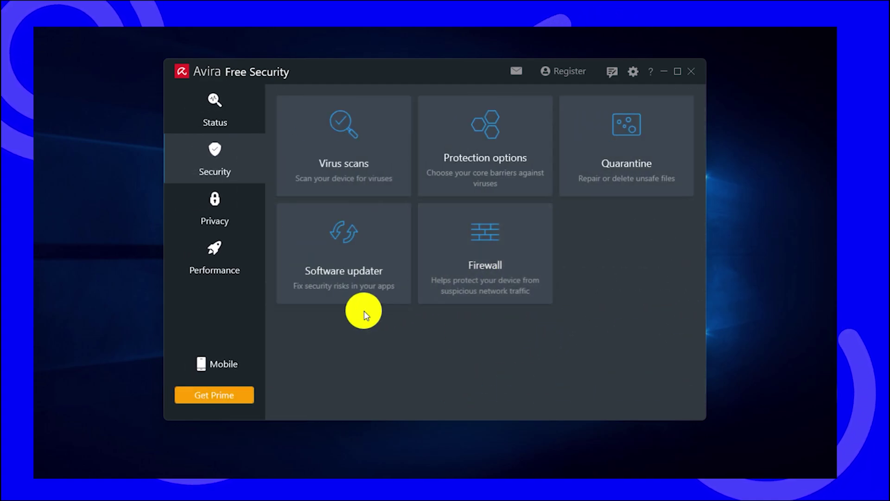
Check installed apps for outdated versions with the Software updater.
{"action": "left_click", "coordinate": [331, 259]}
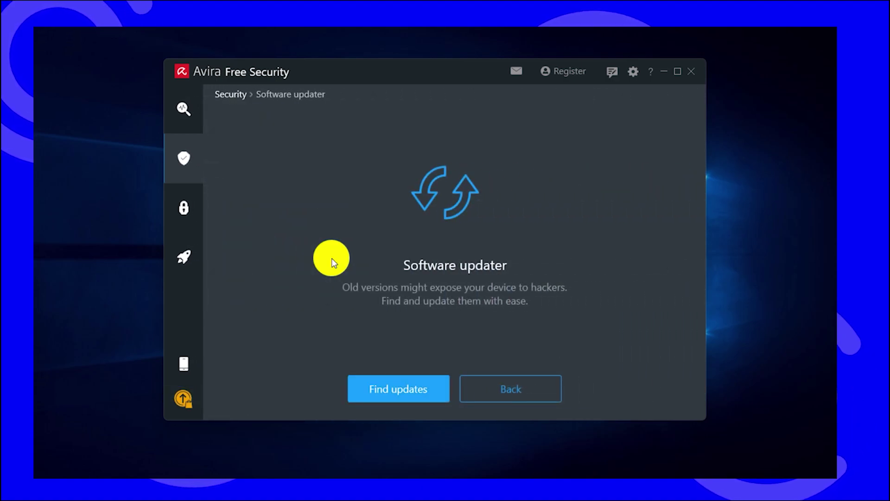
{"action": "left_click", "coordinate": [394, 386]}
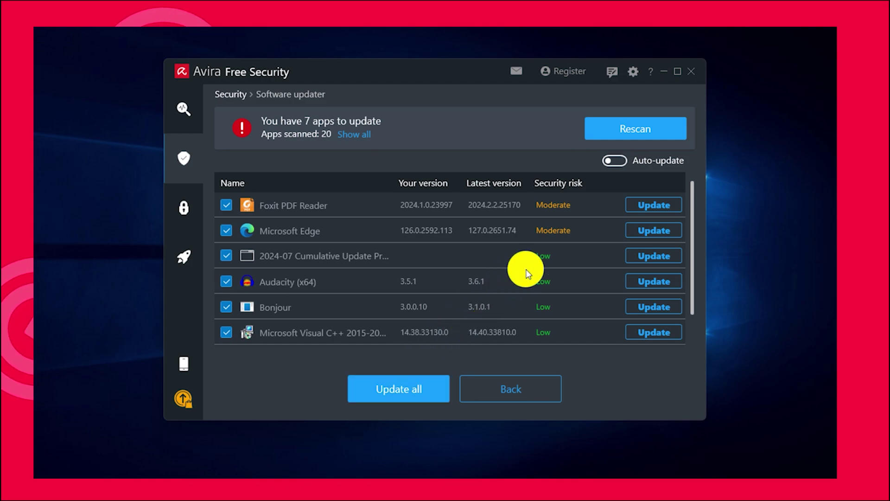
{"action": "scroll", "coordinate": [537, 259], "scroll_direction": "down", "scroll_amount": 1}
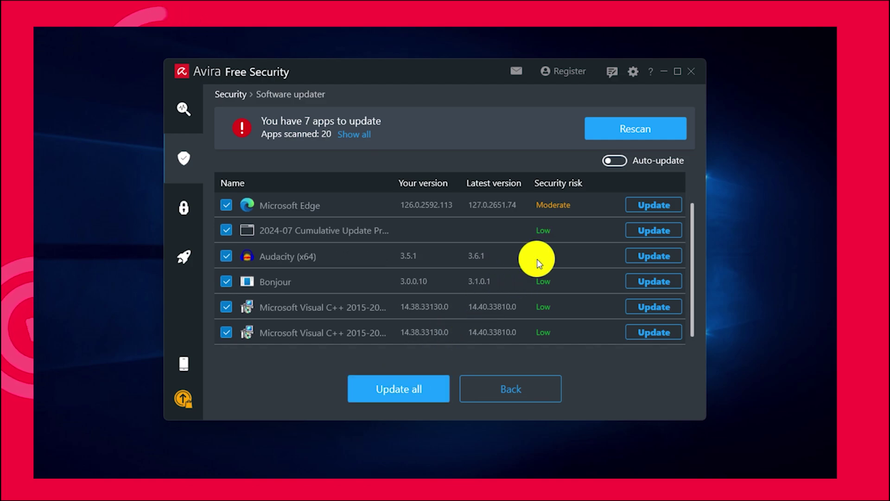
{"action": "scroll", "coordinate": [505, 306], "scroll_direction": "up", "scroll_amount": 1}
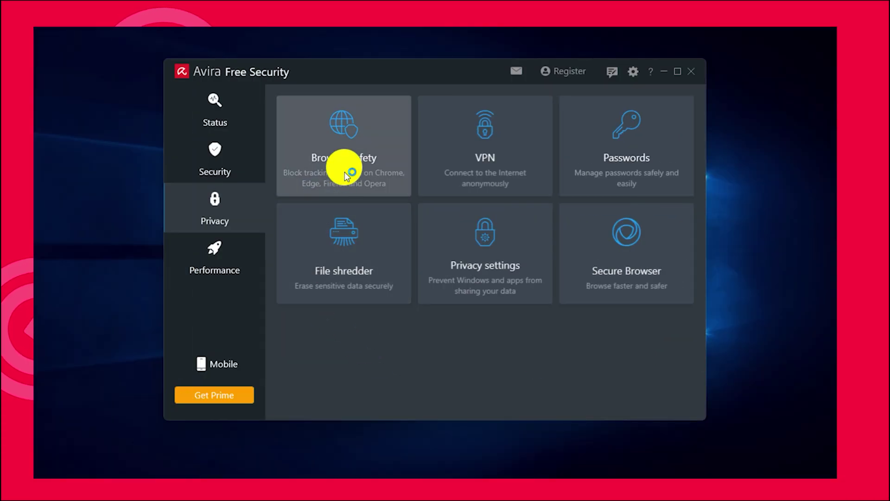
Try Browser safety, declining the Ninite prompt, and the unavailable VPN, then open Performance.
{"action": "left_click", "coordinate": [344, 172]}
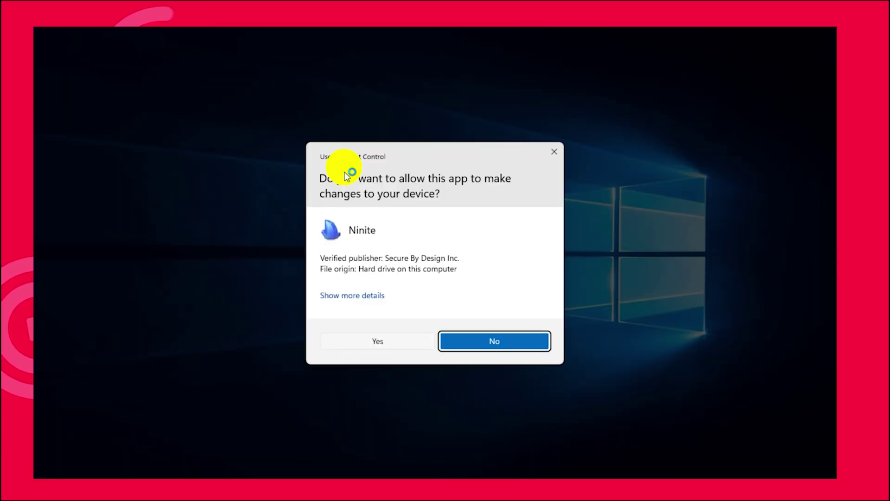
{"action": "key", "text": "Return"}
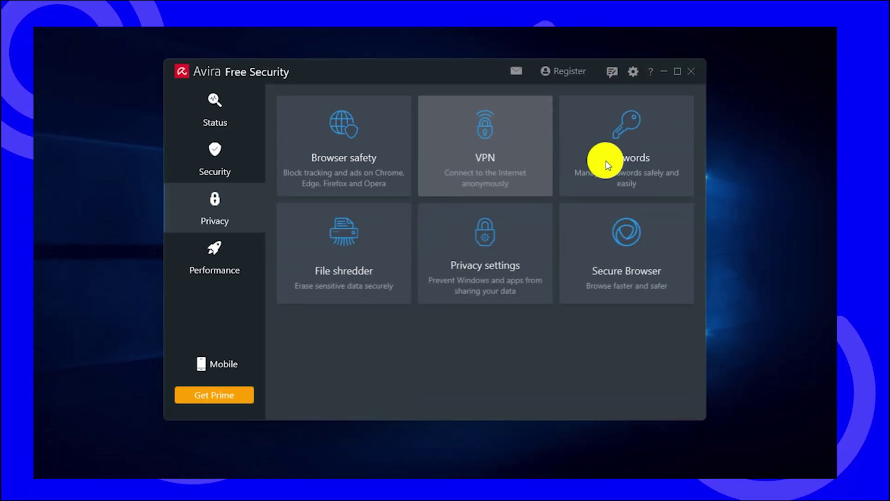
{"action": "left_click", "coordinate": [557, 147]}
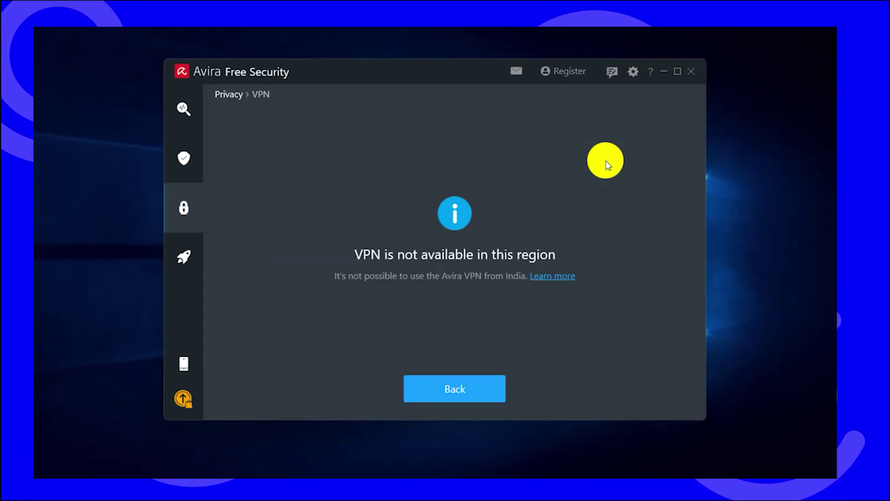
{"action": "left_click", "coordinate": [463, 388]}
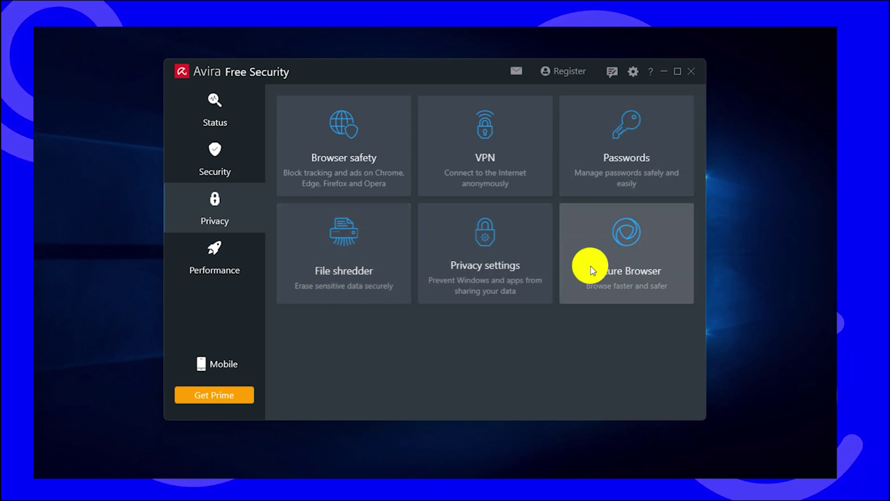
{"action": "left_click", "coordinate": [223, 268]}
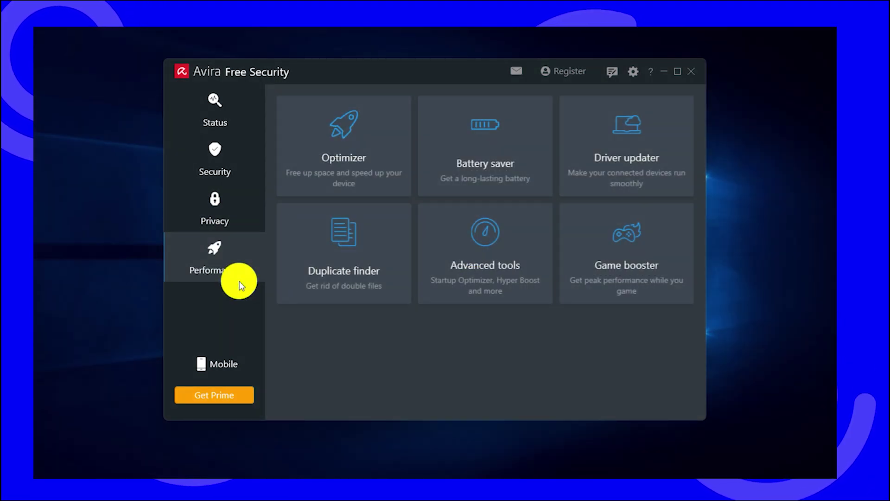
Scan with the Optimizer and clean recommended items to free 1.3 GB, skipping the remaining issues.
{"action": "left_click", "coordinate": [298, 132]}
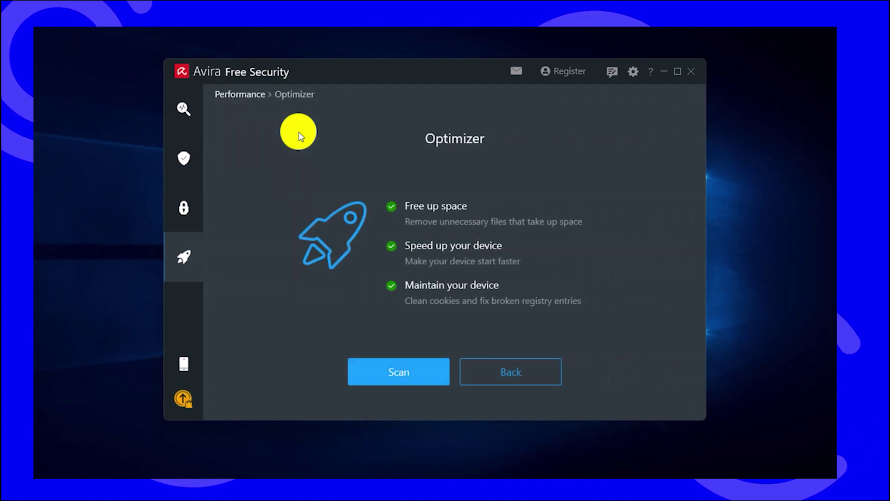
{"action": "left_click", "coordinate": [399, 371]}
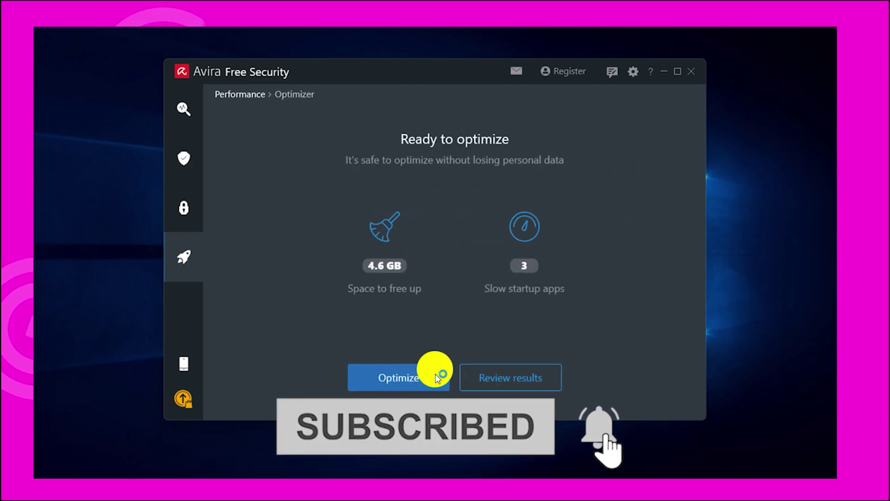
{"action": "left_click", "coordinate": [494, 380]}
{"action": "scroll", "coordinate": [515, 261], "scroll_direction": "down", "scroll_amount": 1}
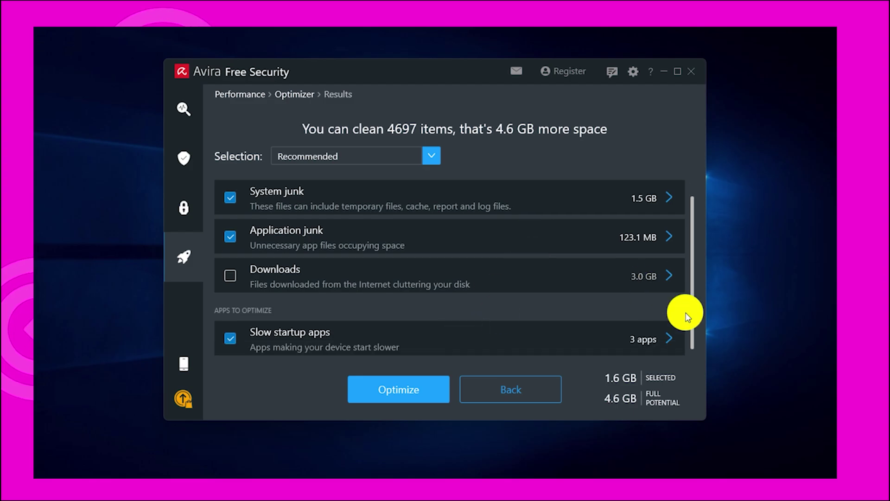
{"action": "left_click", "coordinate": [422, 385]}
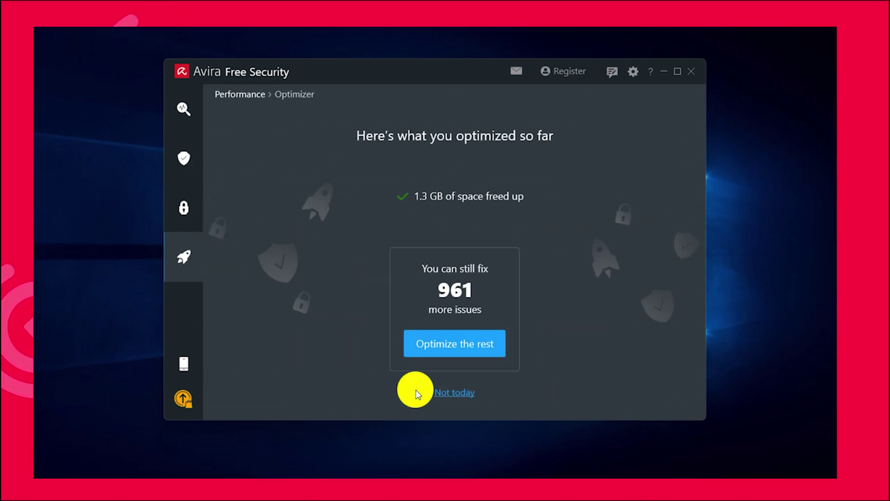
{"action": "left_click", "coordinate": [455, 395]}
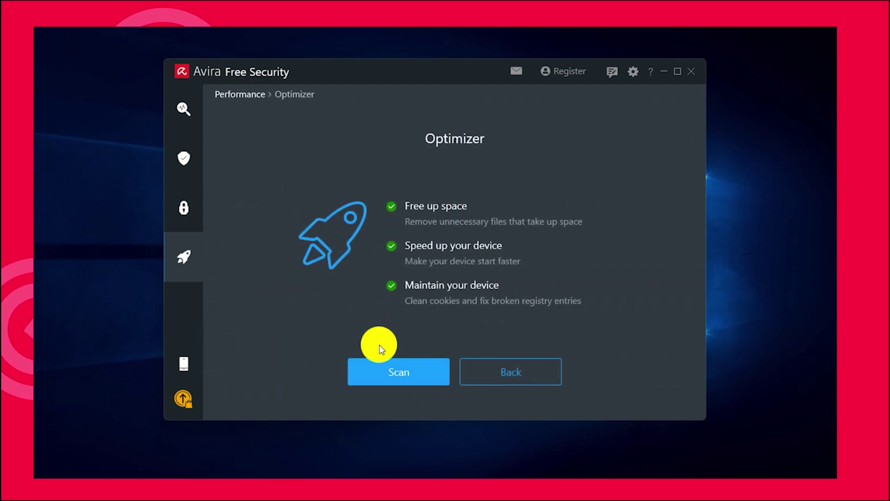
{"action": "left_click", "coordinate": [490, 371]}
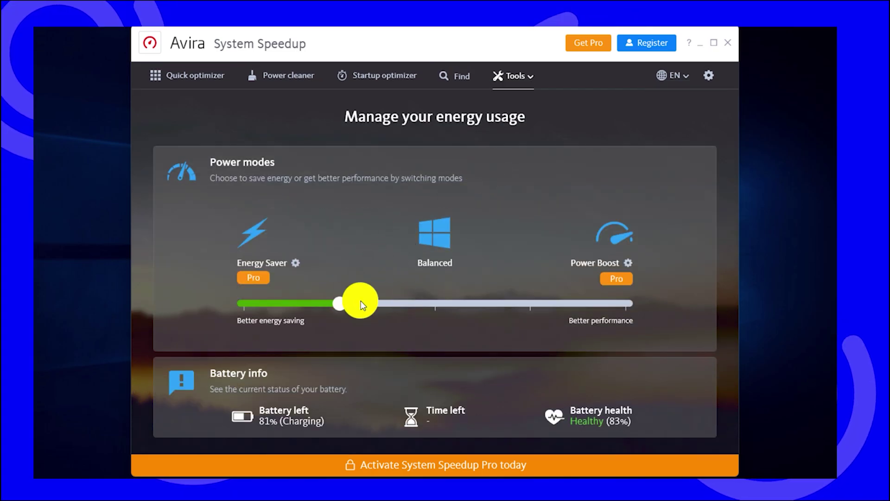
Set the power mode to Balanced, run a Quick optimizer scan, and close System Speedup.
{"action": "left_click_drag", "start_coordinate": [366, 304], "coordinate": [418, 304]}
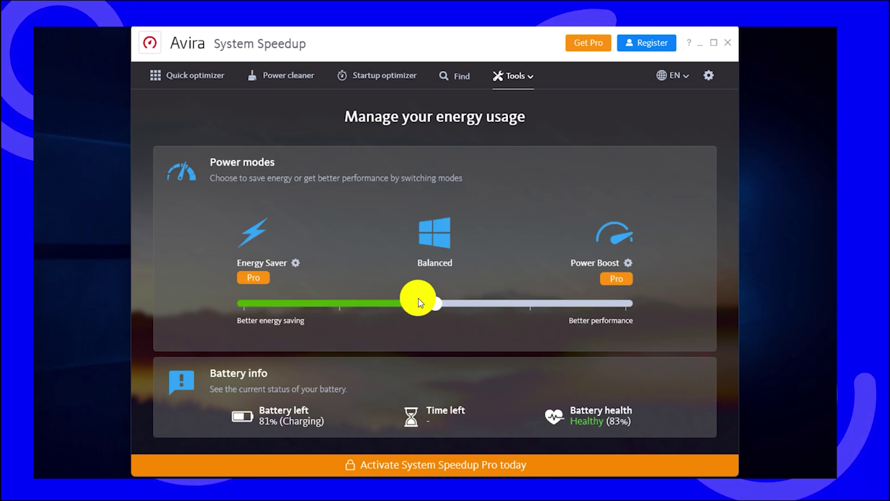
{"action": "left_click", "coordinate": [208, 79]}
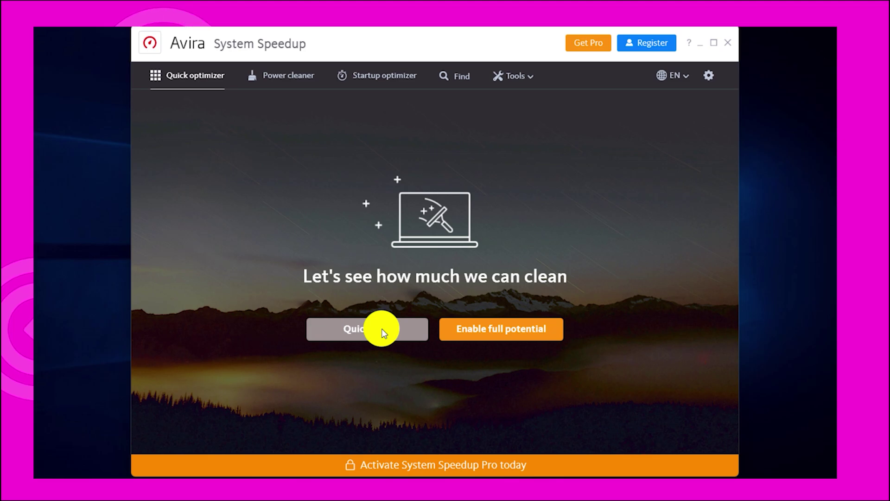
{"action": "left_click", "coordinate": [383, 330]}
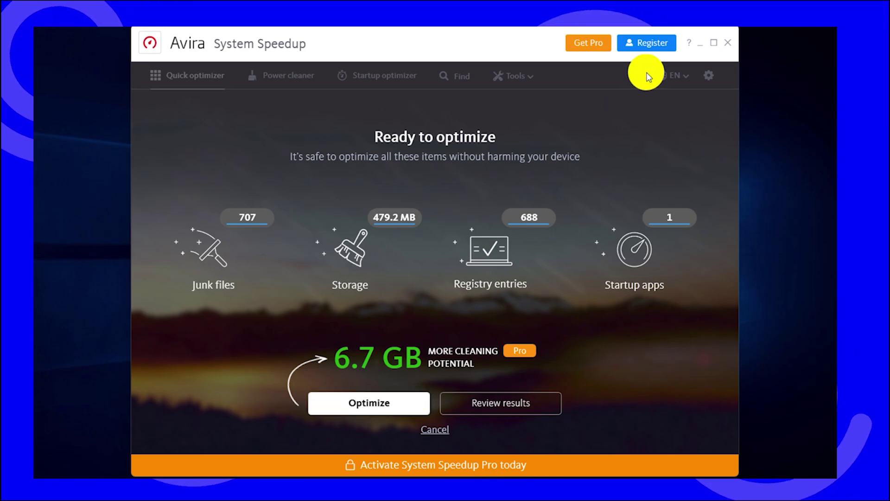
{"action": "left_click", "coordinate": [728, 46]}
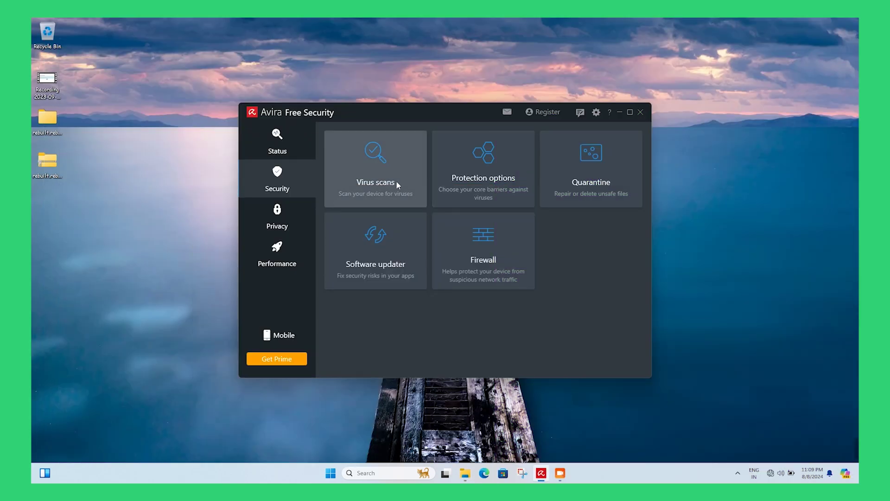
Start a Full scan from Virus scans and follow it until all 861 threats are repaired.
{"action": "left_click", "coordinate": [396, 180]}
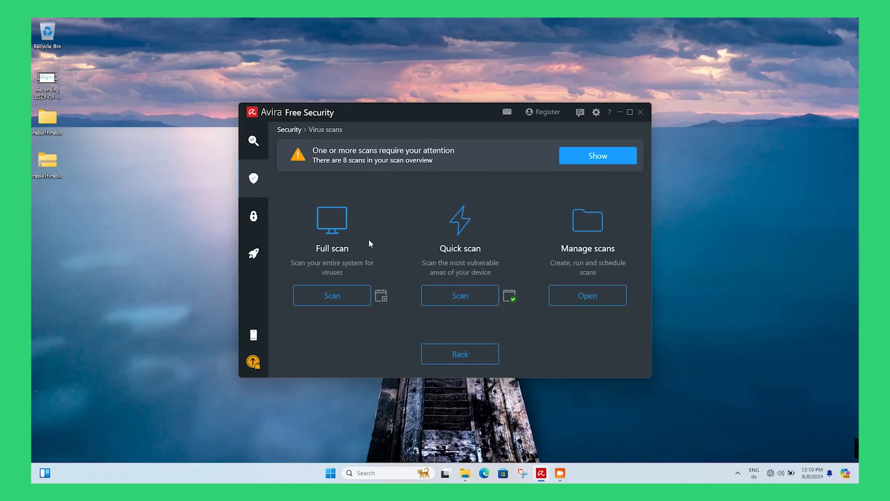
{"action": "left_click", "coordinate": [353, 294]}
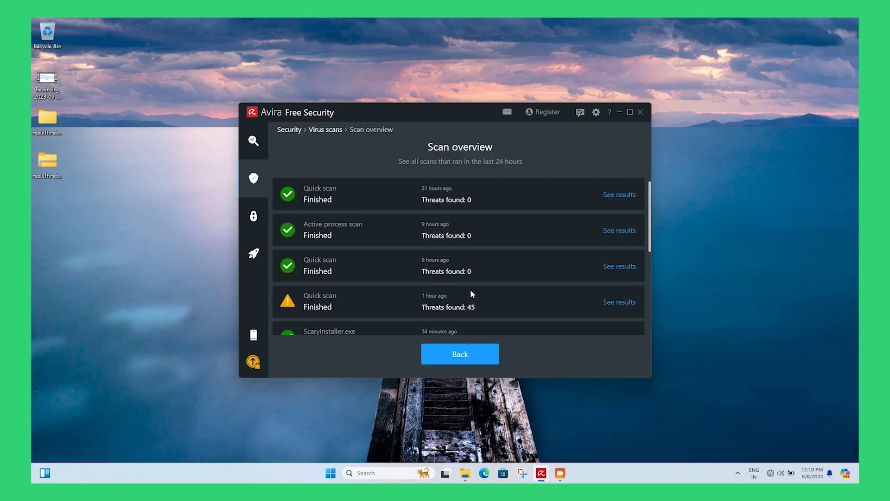
{"action": "scroll", "coordinate": [471, 289], "scroll_direction": "down", "scroll_amount": 5}
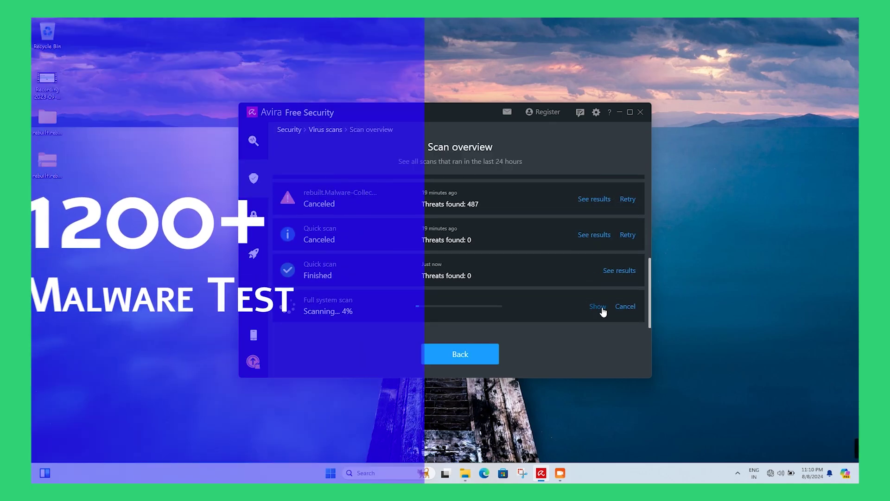
{"action": "left_click", "coordinate": [597, 306]}
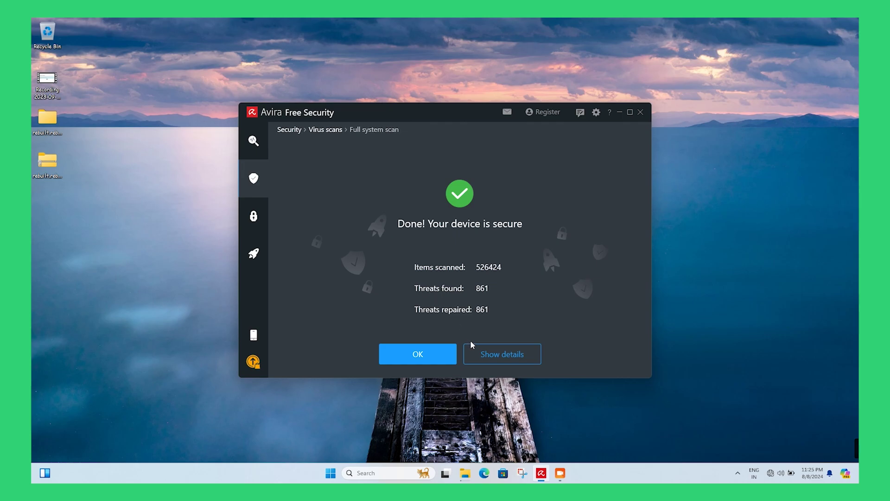
Dismiss the scan results, open Quarantine, and select all 444 items.
{"action": "left_click", "coordinate": [255, 177]}
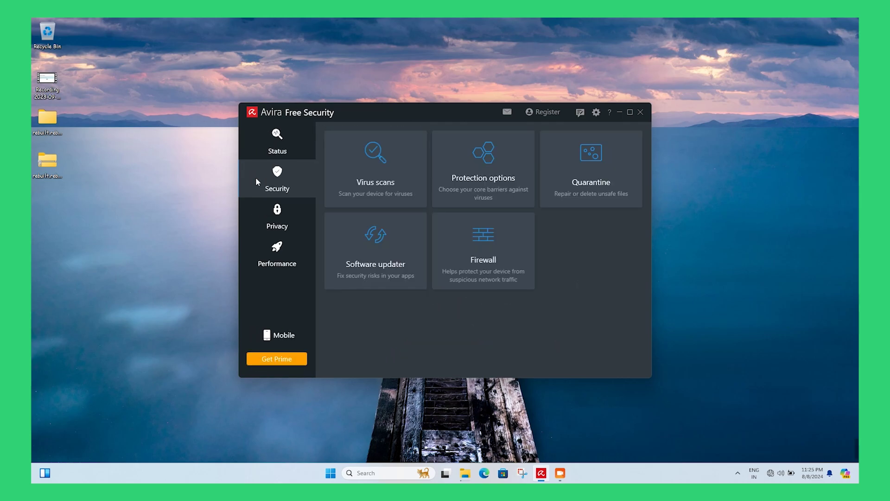
{"action": "left_click", "coordinate": [588, 165]}
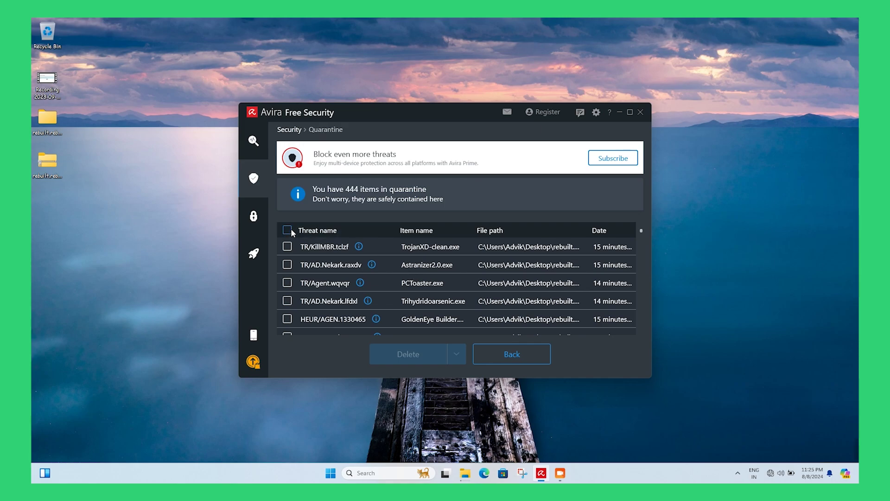
{"action": "left_click", "coordinate": [287, 229]}
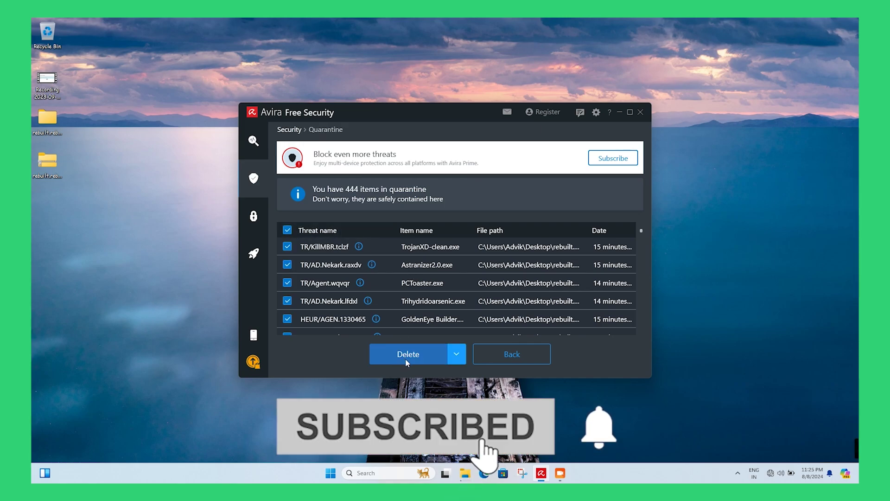